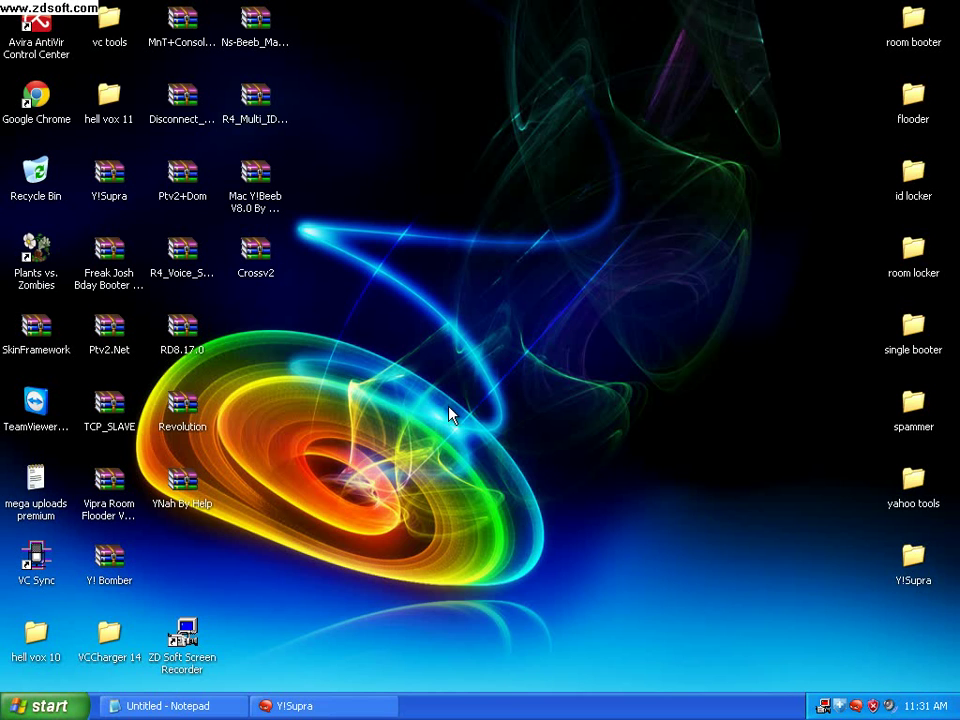
# Restore the tutorial notes, move the window higher, and highlight the status changer lines.
pyautogui.click(197, 710)
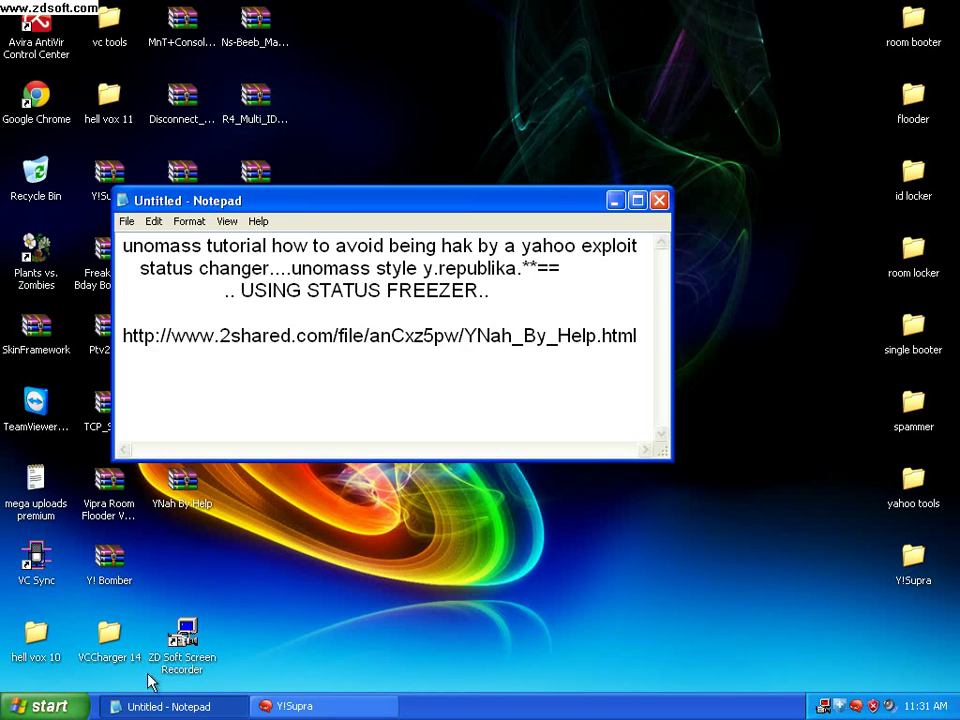
pyautogui.moveTo(338, 208); pyautogui.dragTo(443, 77)
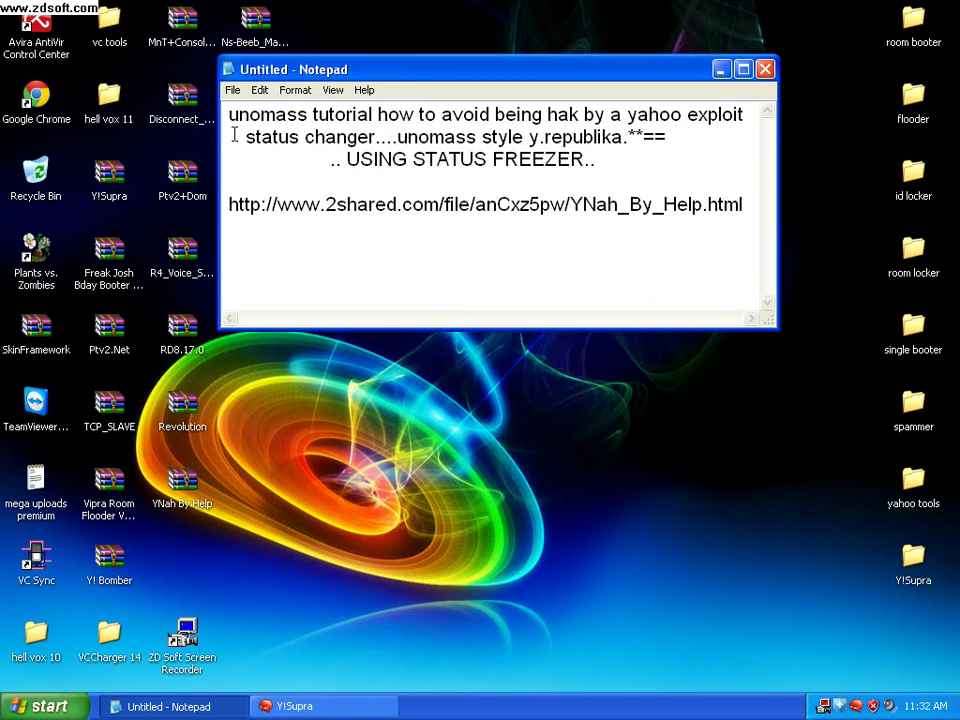
pyautogui.moveTo(242, 137)
pyautogui.mouseDown()
pyautogui.moveTo(602, 137)
pyautogui.moveTo(598, 160)
pyautogui.mouseUp()
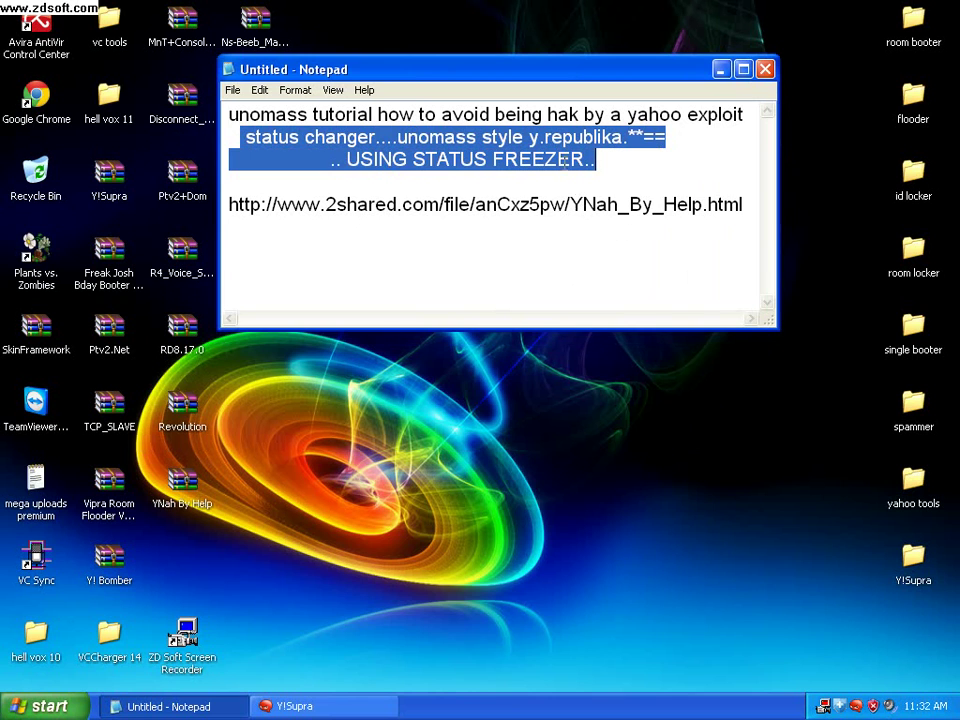
# Select the 2shared download link line in the notes and copy it.
pyautogui.click(745, 204)
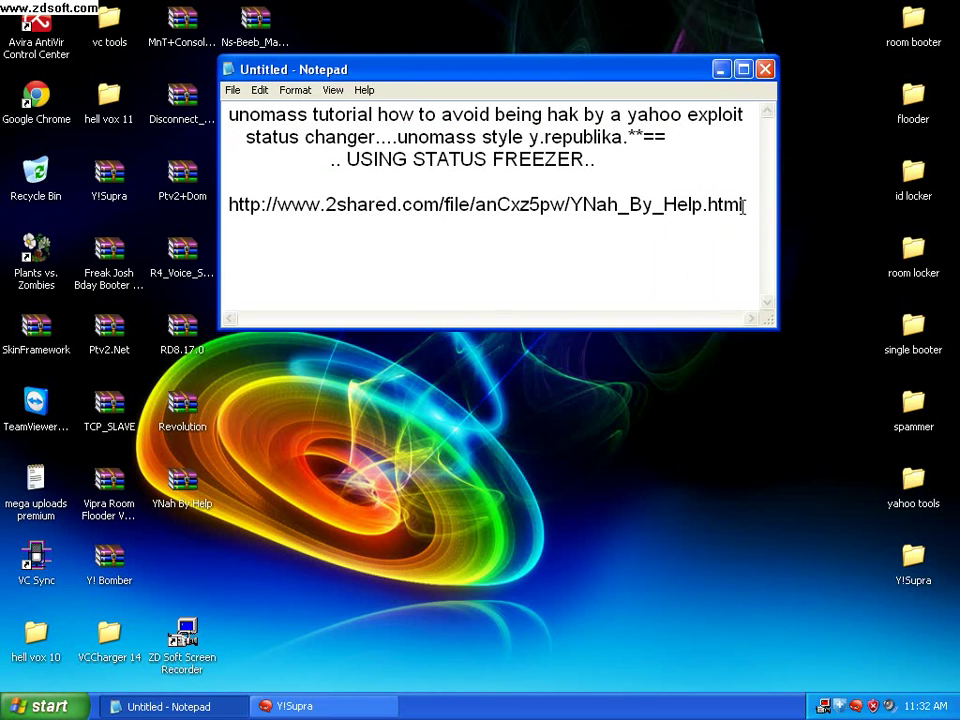
pyautogui.moveTo(745, 204)
pyautogui.mouseDown()
pyautogui.moveTo(287, 236)
pyautogui.moveTo(284, 210)
pyautogui.mouseUp()
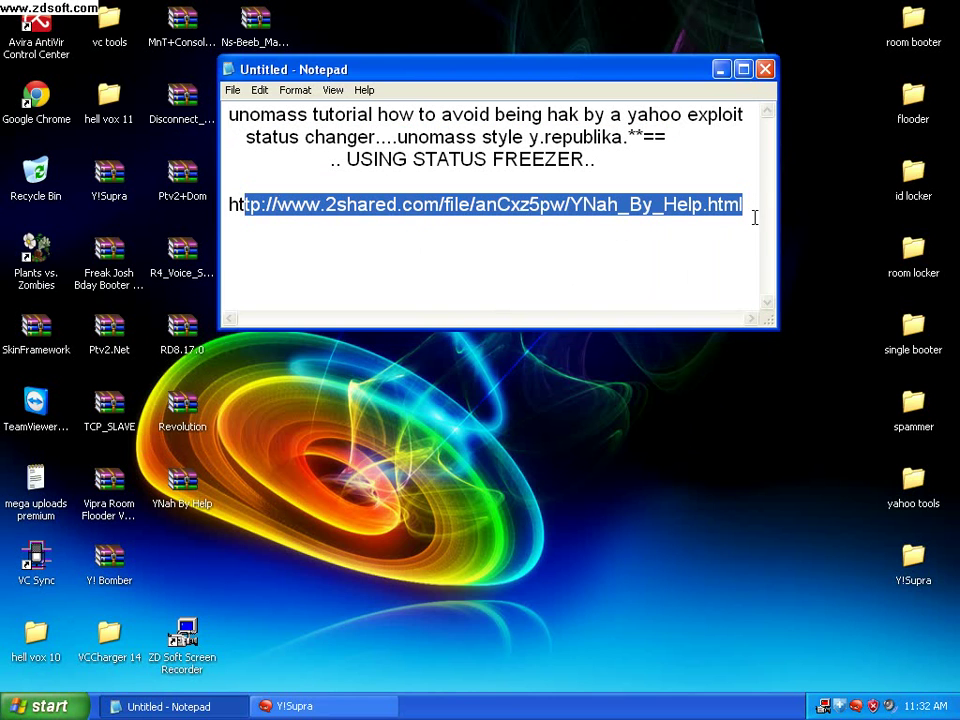
pyautogui.moveTo(755, 218); pyautogui.dragTo(230, 226)
pyautogui.rightClick(302, 216)
pyautogui.click(342, 264)
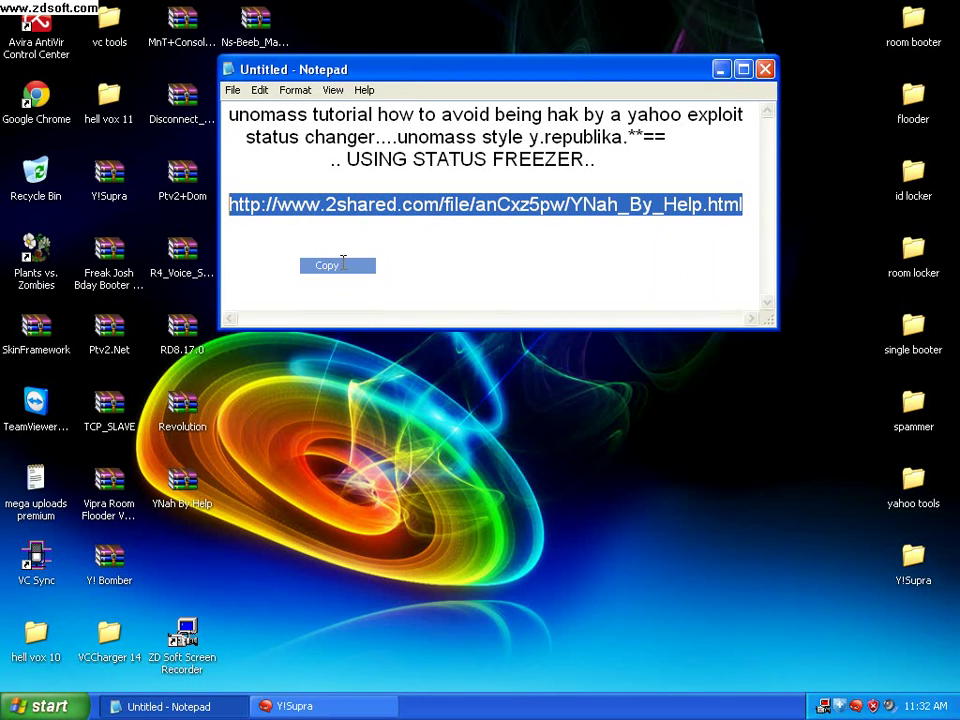
pyautogui.click(690, 160)
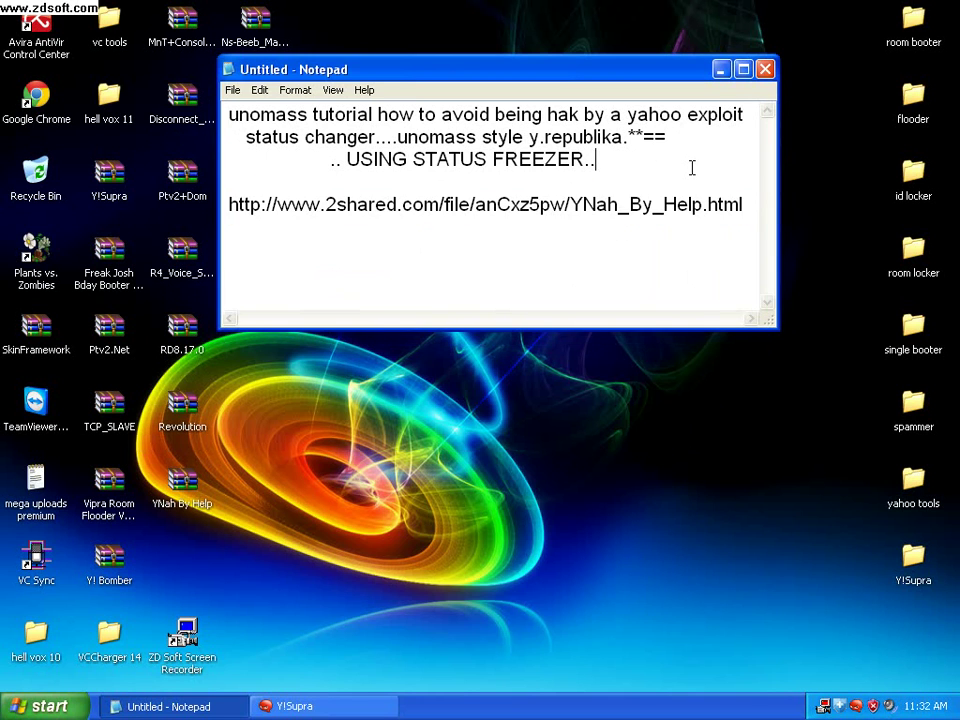
# Minimize the notes, refresh the desktop, and launch Google Chrome.
pyautogui.click(721, 69)
pyautogui.rightClick(413, 244)
pyautogui.click(440, 265)
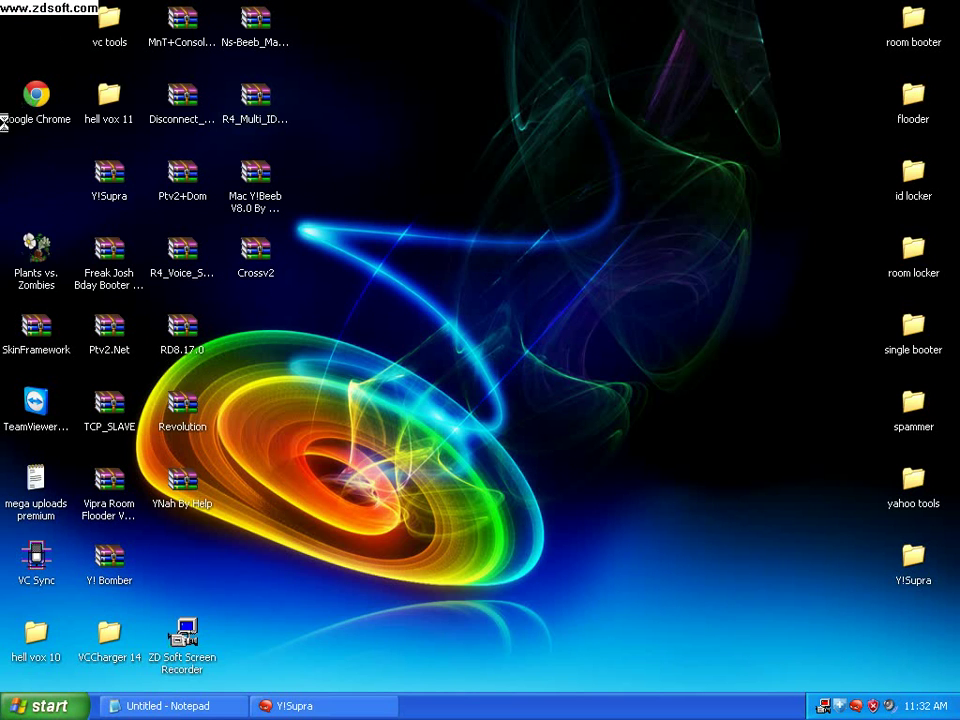
pyautogui.doubleClick(28, 88)
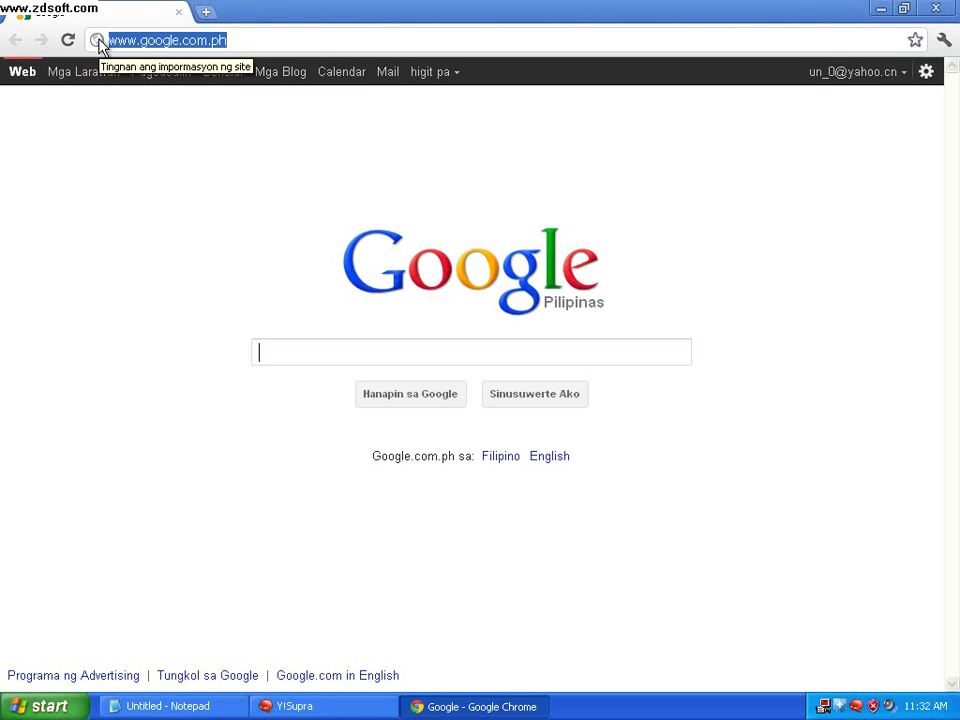
# Paste the 2shared link into the address bar to load the YNah By Help.exe page, then close Chrome.
pyautogui.press('BackSpace')
pyautogui.rightClick(160, 38)
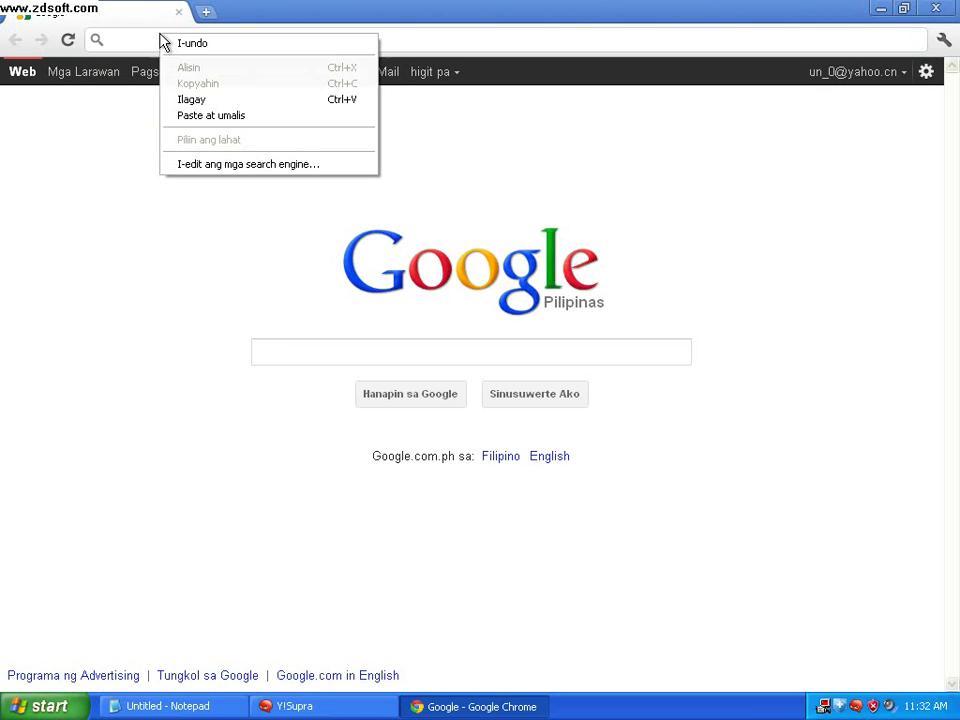
pyautogui.click(189, 99)
pyautogui.press('Return')
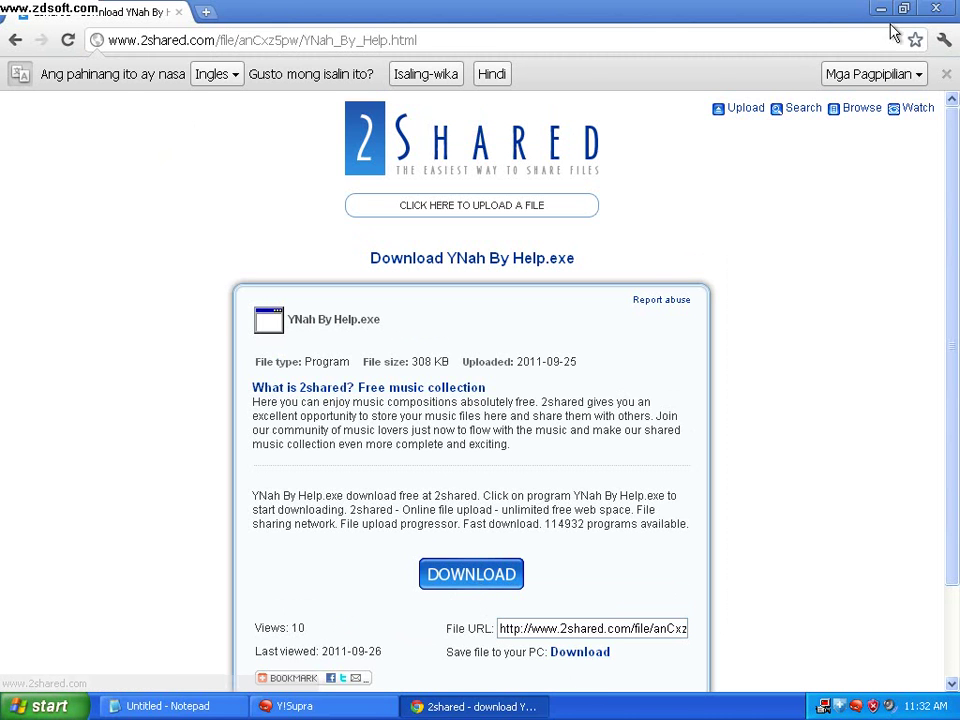
pyautogui.click(934, 9)
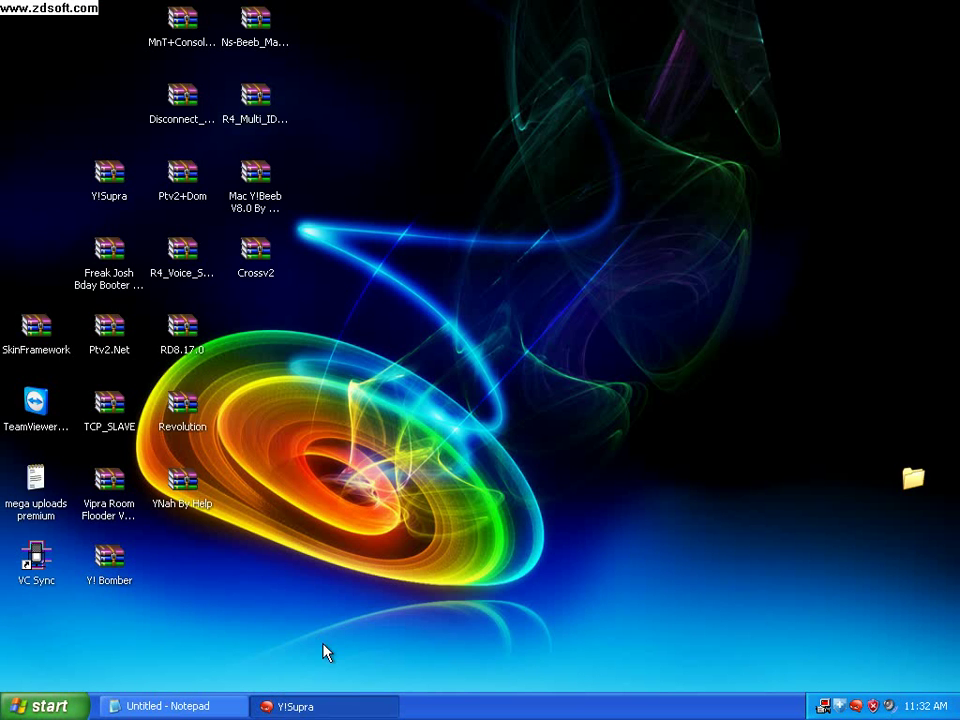
# Run YNah By Help.exe from its WinRAR archive, close WinRAR, and move the program window up-left.
pyautogui.click(185, 485)
pyautogui.doubleClick(195, 490)
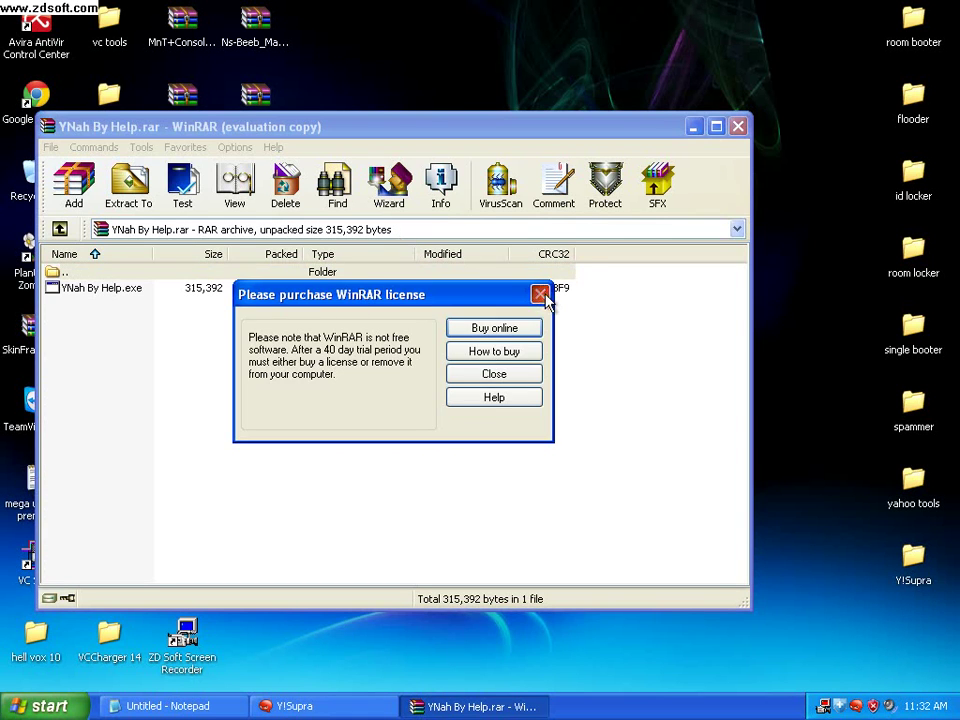
pyautogui.click(541, 295)
pyautogui.doubleClick(354, 290)
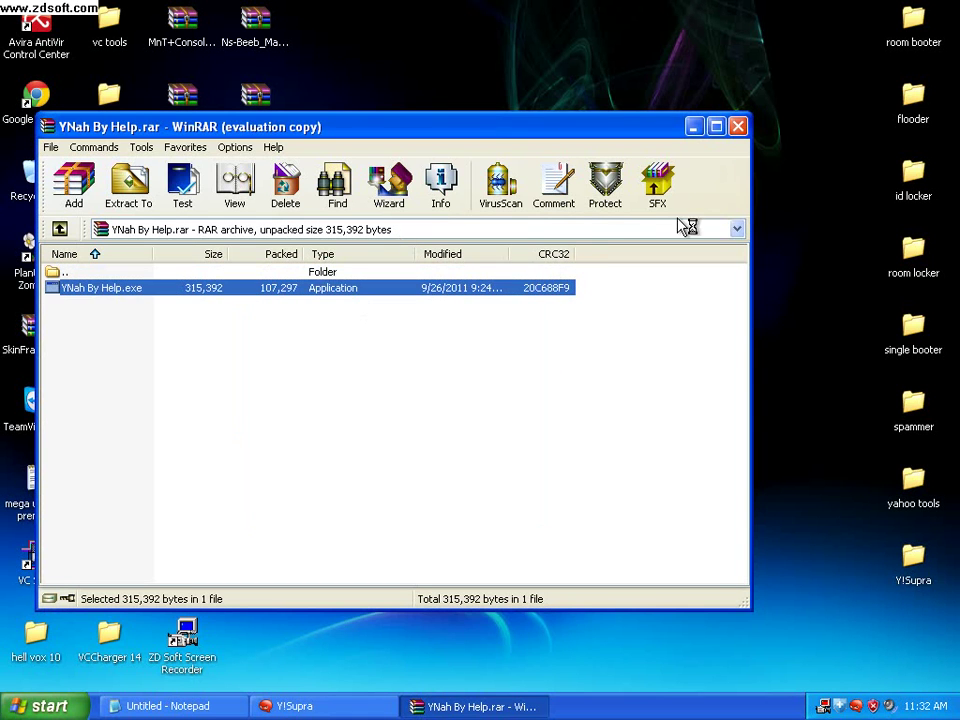
pyautogui.click(741, 129)
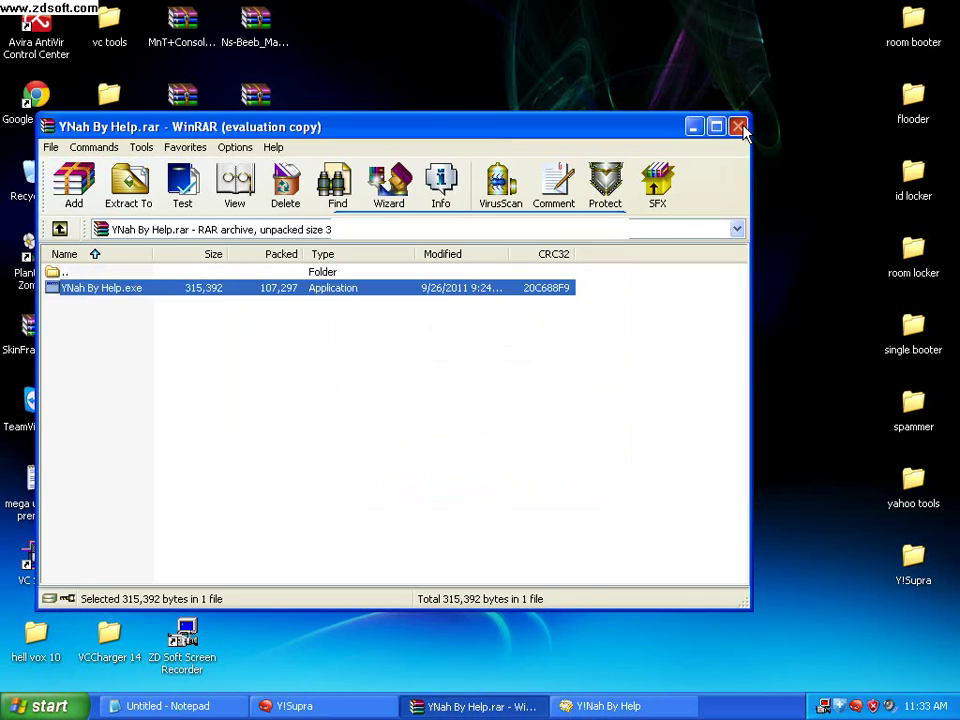
pyautogui.click(741, 127)
pyautogui.moveTo(506, 225); pyautogui.dragTo(272, 152)
# Append '.EN my status' so the status reads 'U Cant Change me.EN my status', then copy it.
pyautogui.click(286, 330)
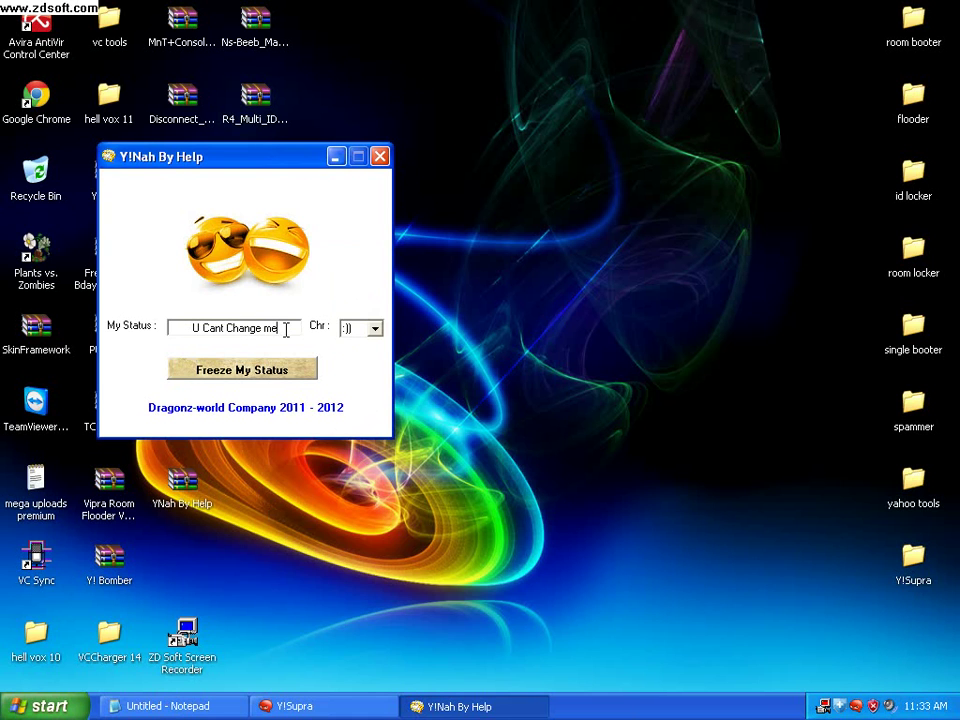
pyautogui.write('.E')
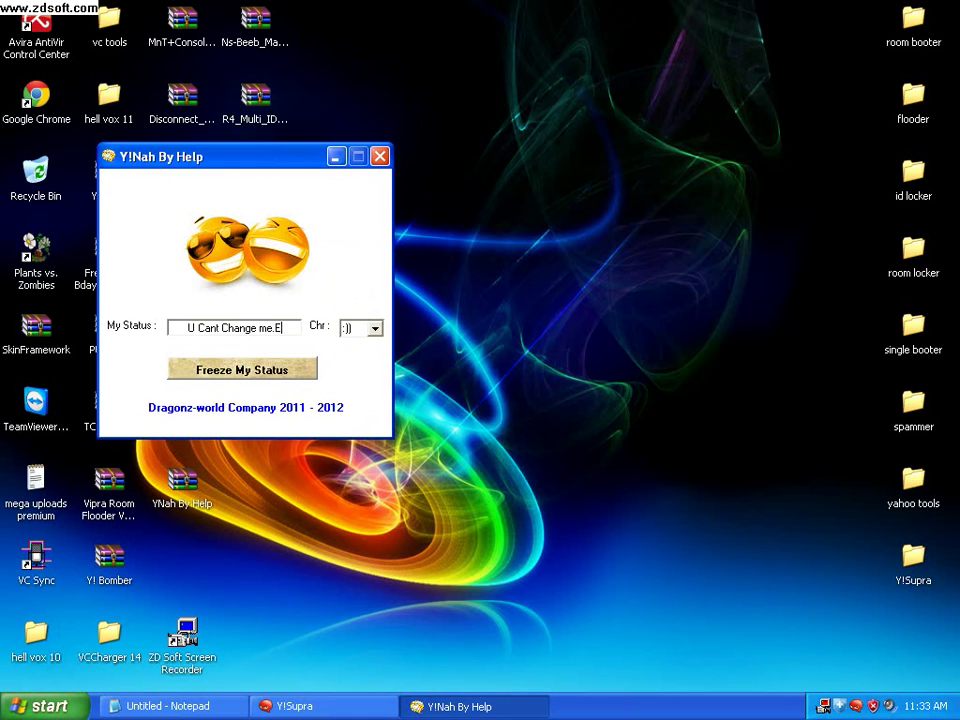
pyautogui.write('N')
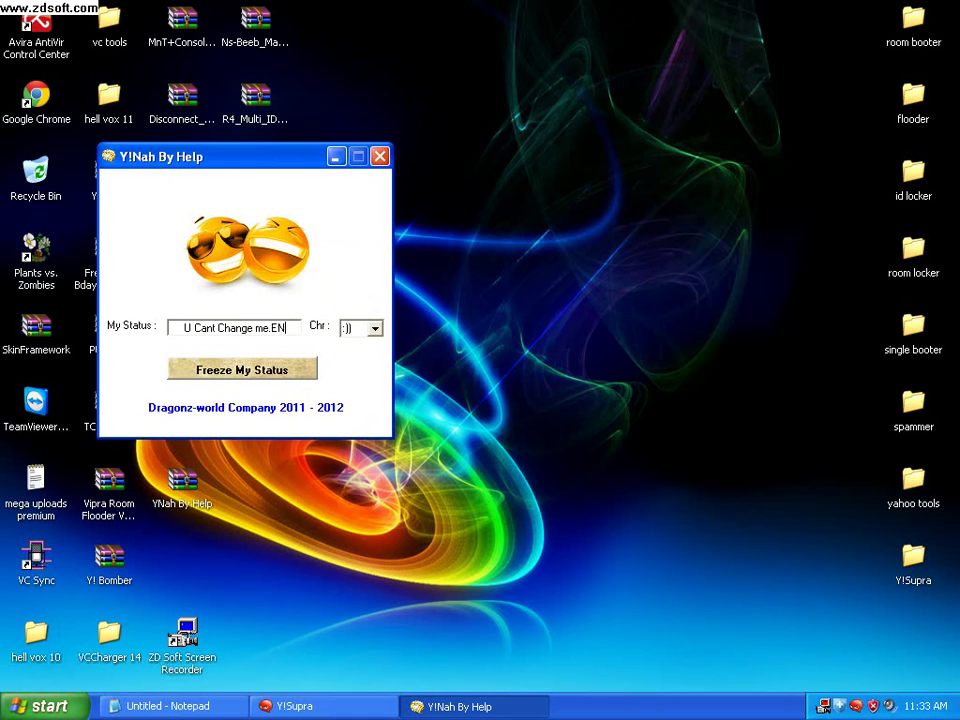
pyautogui.write(' my')
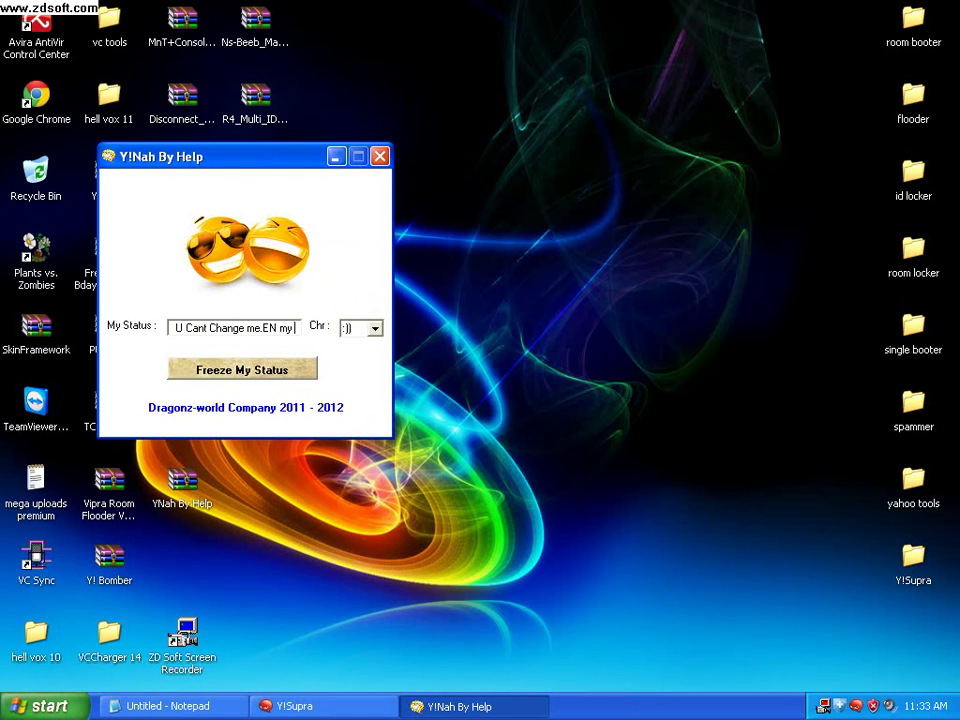
pyautogui.write(' status')
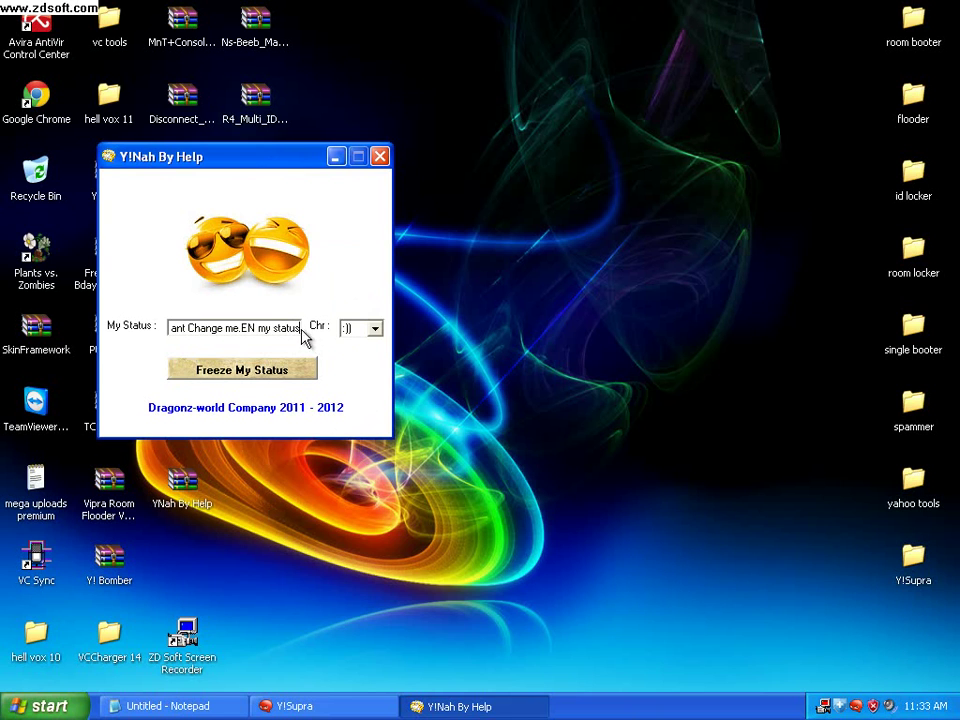
pyautogui.moveTo(300, 328); pyautogui.dragTo(165, 328)
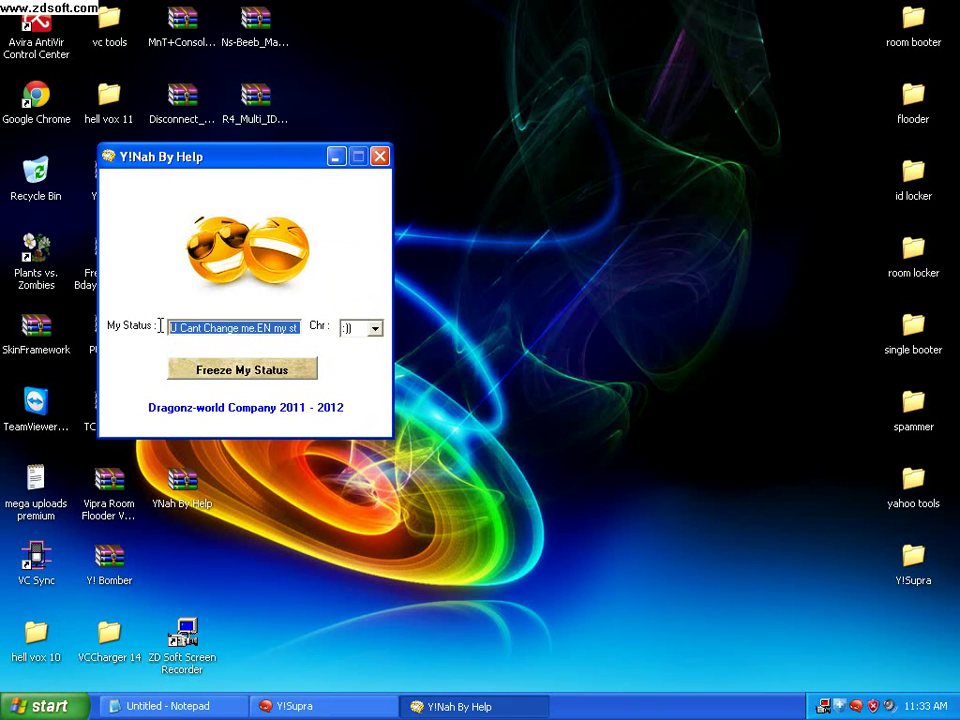
pyautogui.rightClick(180, 336)
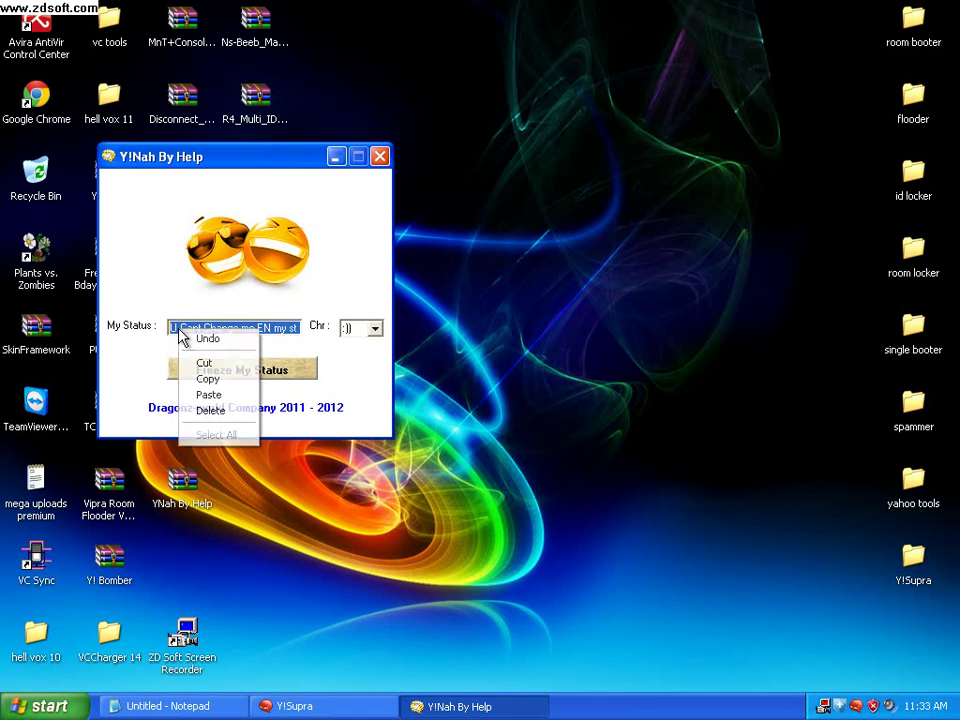
pyautogui.click(208, 378)
# Paste 'U Cant Change me.EN my status' as Y!Supra's new status message via Messenger > My Status and confirm.
pyautogui.click(308, 708)
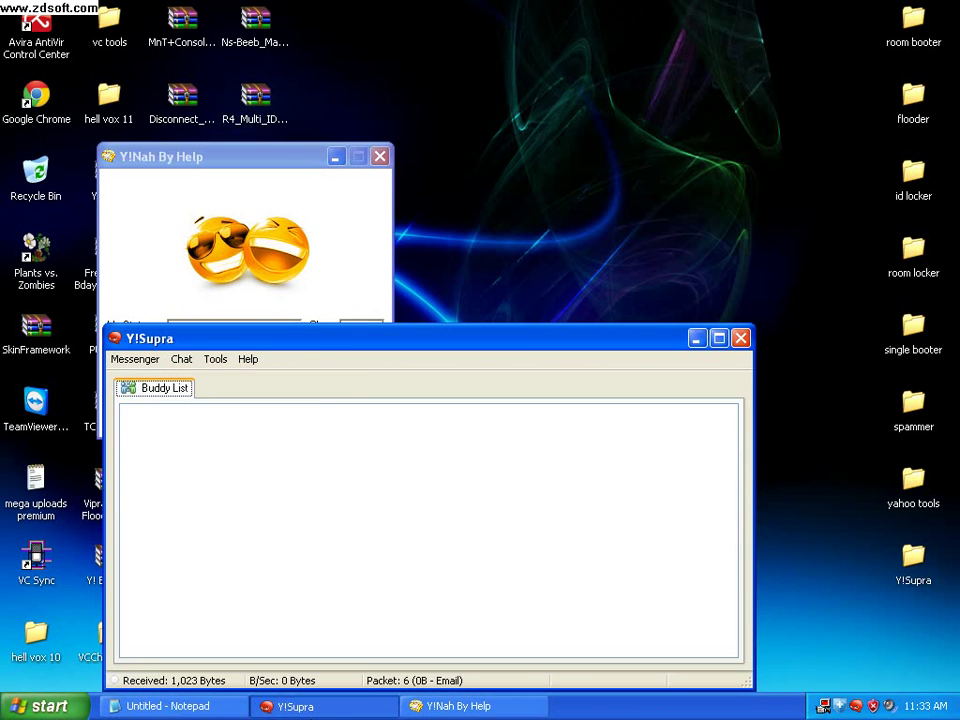
pyautogui.moveTo(355, 345); pyautogui.dragTo(550, 208)
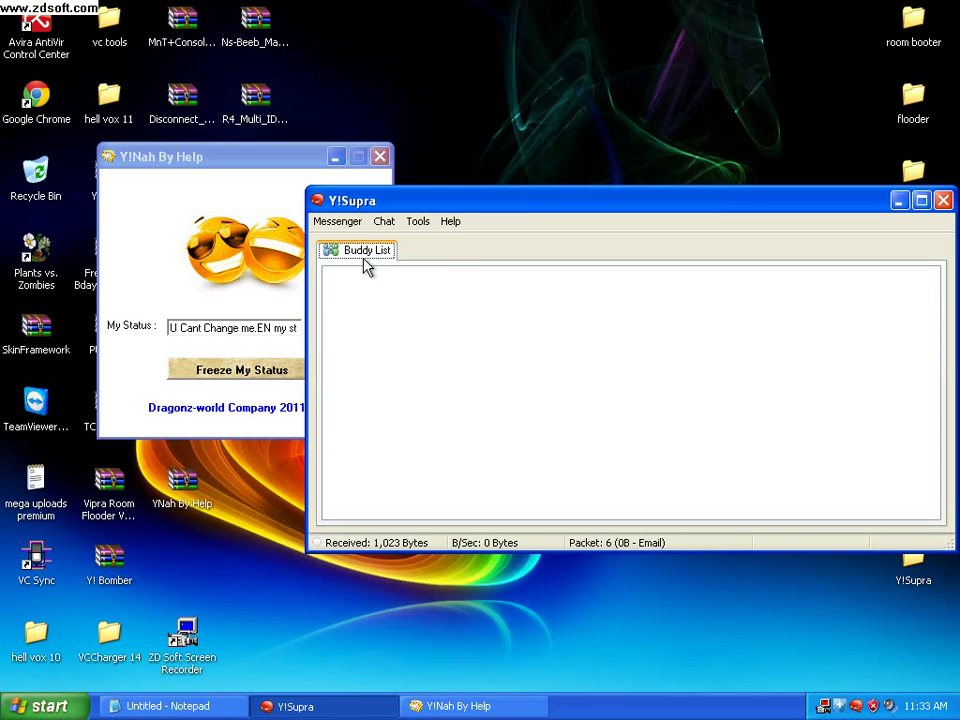
pyautogui.click(345, 222)
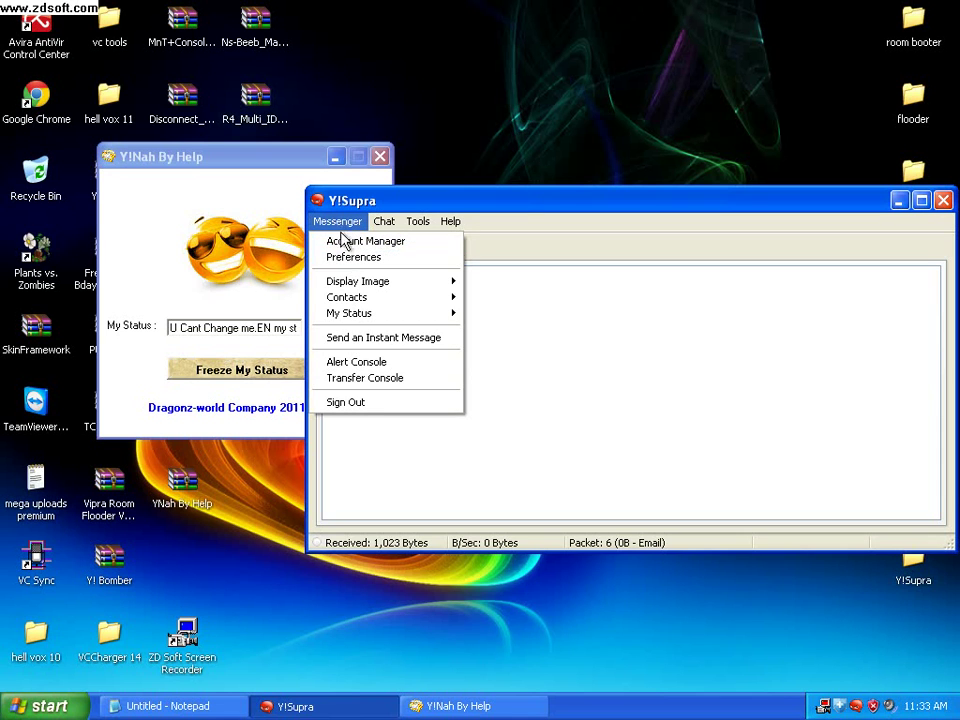
pyautogui.moveTo(346, 304)
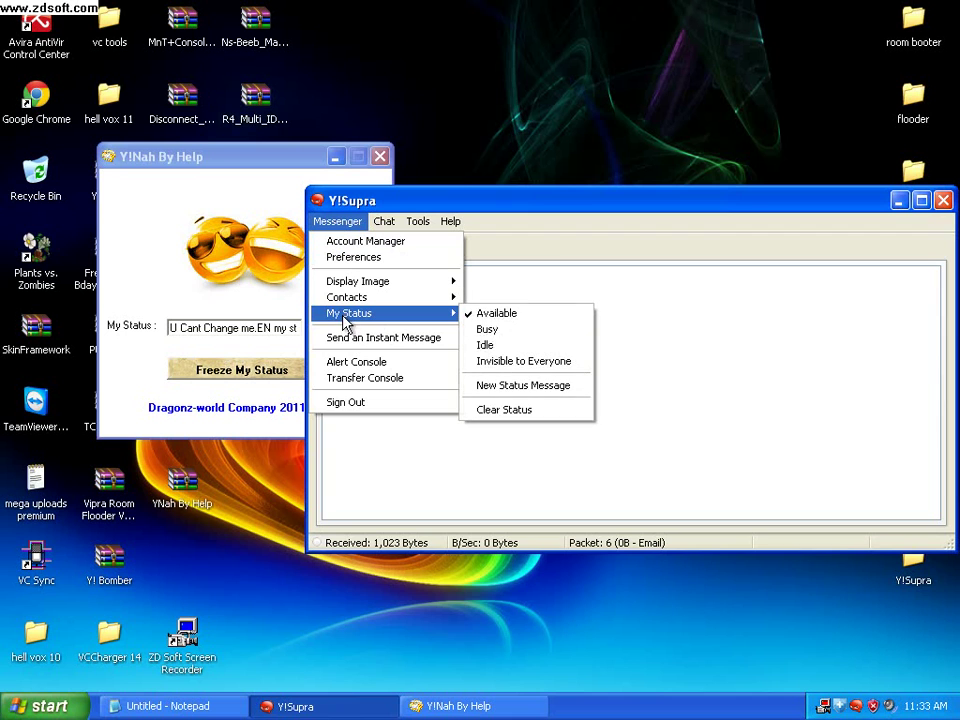
pyautogui.click(498, 388)
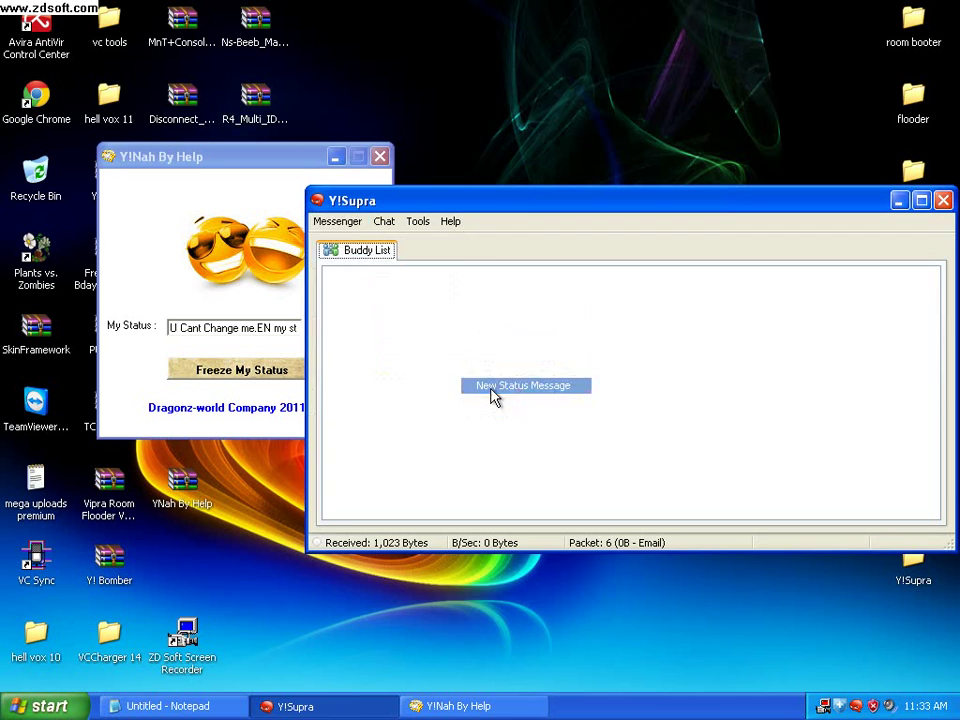
pyautogui.rightClick(408, 326)
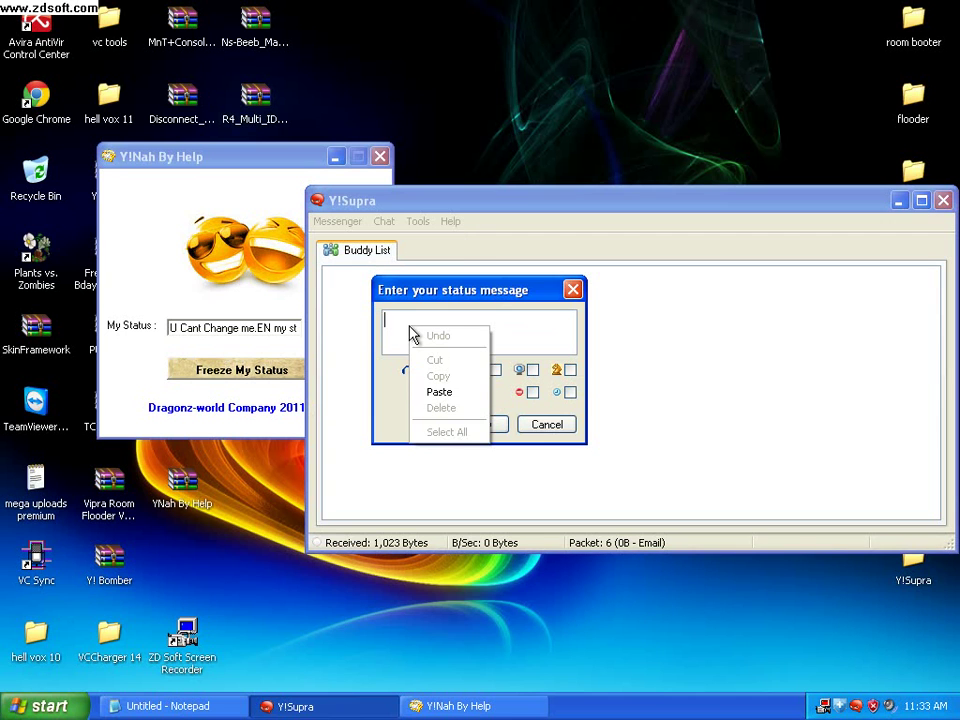
pyautogui.click(428, 392)
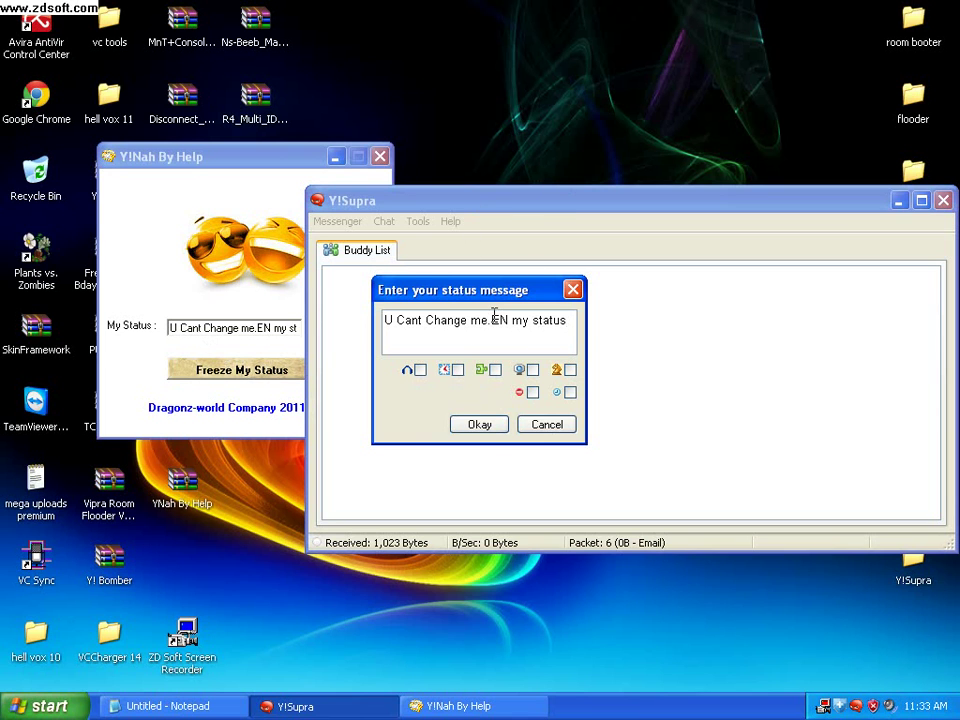
pyautogui.click(488, 429)
pyautogui.moveTo(446, 204)
pyautogui.mouseDown()
pyautogui.moveTo(591, 186)
pyautogui.moveTo(587, 179)
pyautogui.mouseUp()
# Choose the =)) character and start Freeze My Status.
pyautogui.click(378, 333)
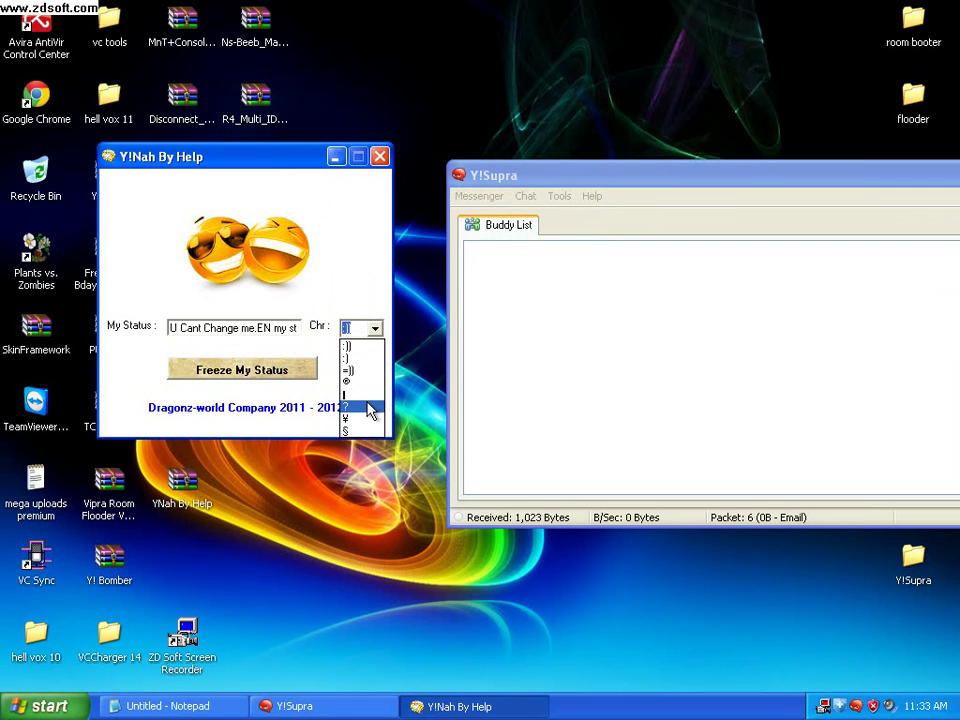
pyautogui.click(362, 350)
pyautogui.click(375, 330)
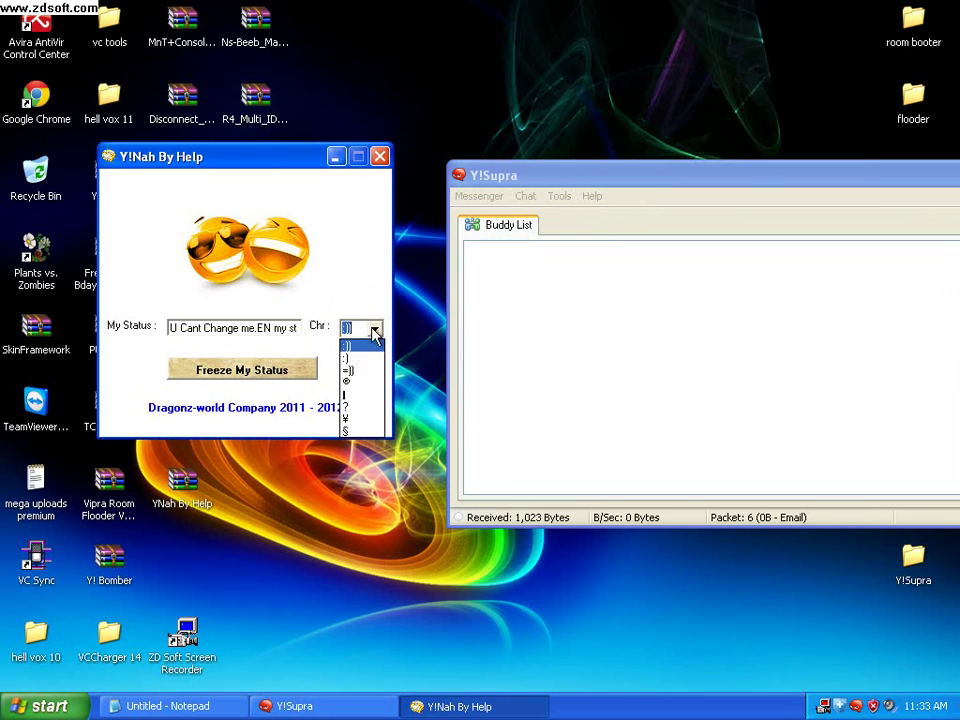
pyautogui.click(358, 373)
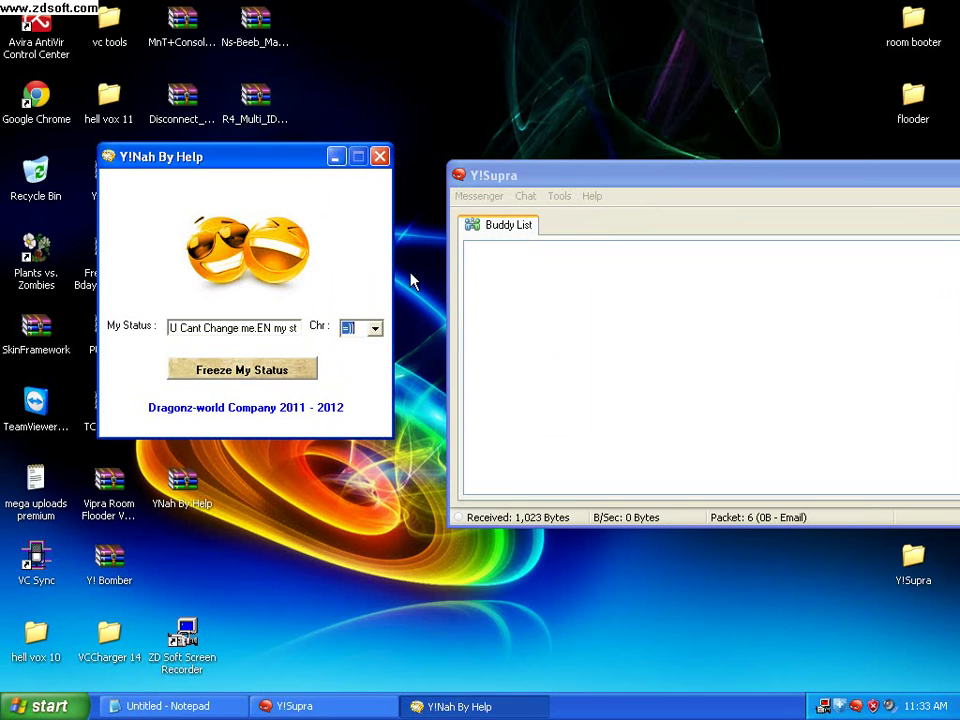
pyautogui.click(233, 376)
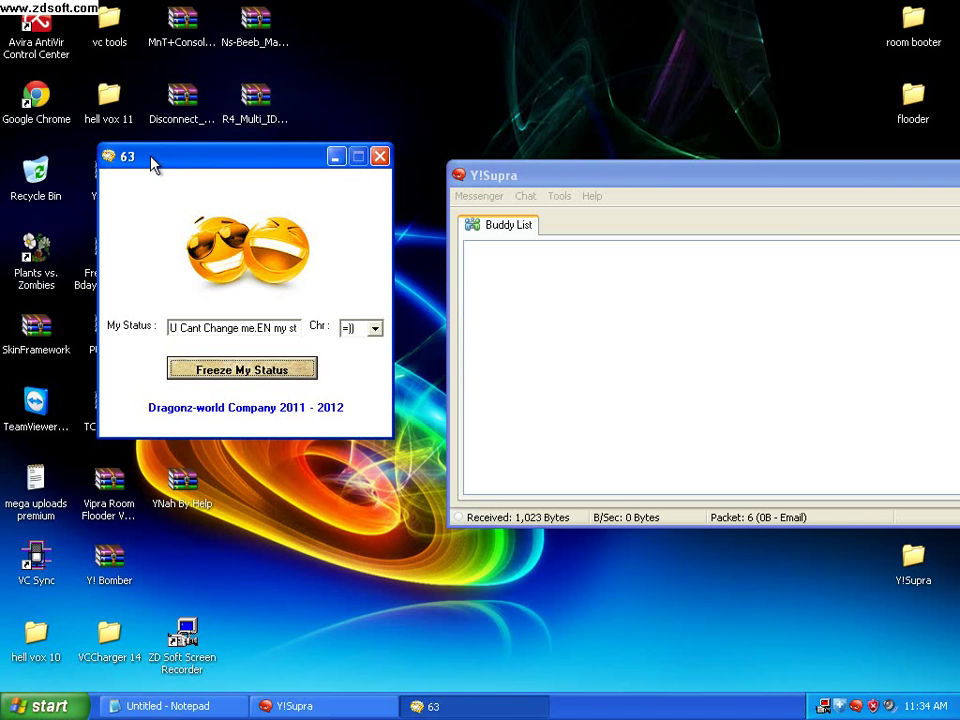
# Arrange Y!Supra and Y!Nah By Help side by side while the freeze completes to 'Mission Done'.
pyautogui.moveTo(671, 176)
pyautogui.mouseDown()
pyautogui.moveTo(557, 249)
pyautogui.moveTo(668, 192)
pyautogui.mouseUp()
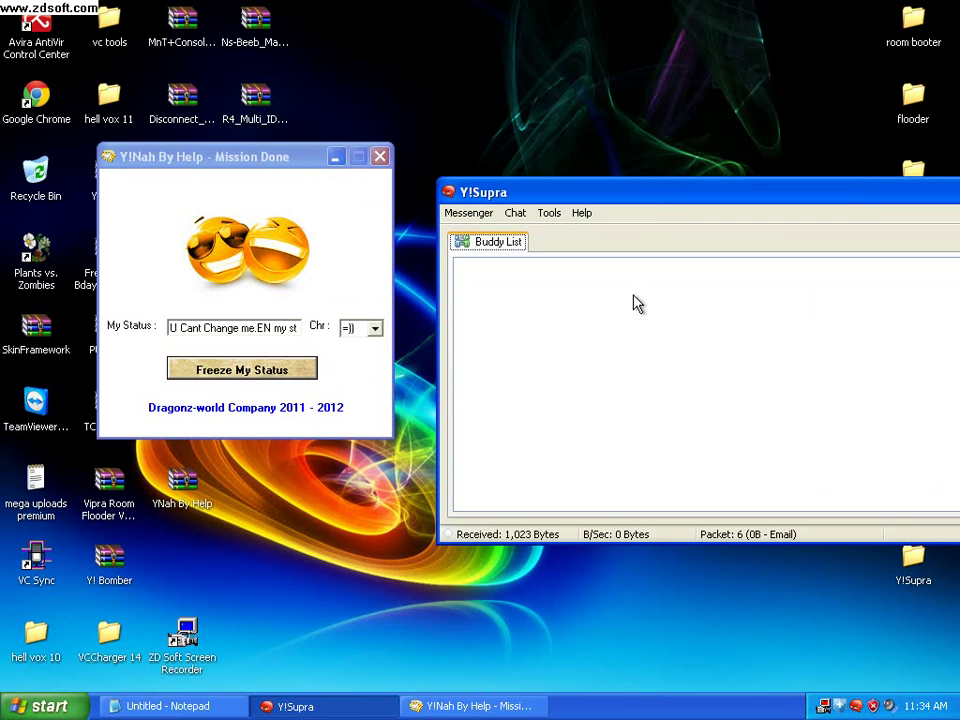
pyautogui.moveTo(585, 200)
pyautogui.mouseDown()
pyautogui.moveTo(574, 200)
pyautogui.moveTo(598, 154)
pyautogui.moveTo(563, 163)
pyautogui.mouseUp()
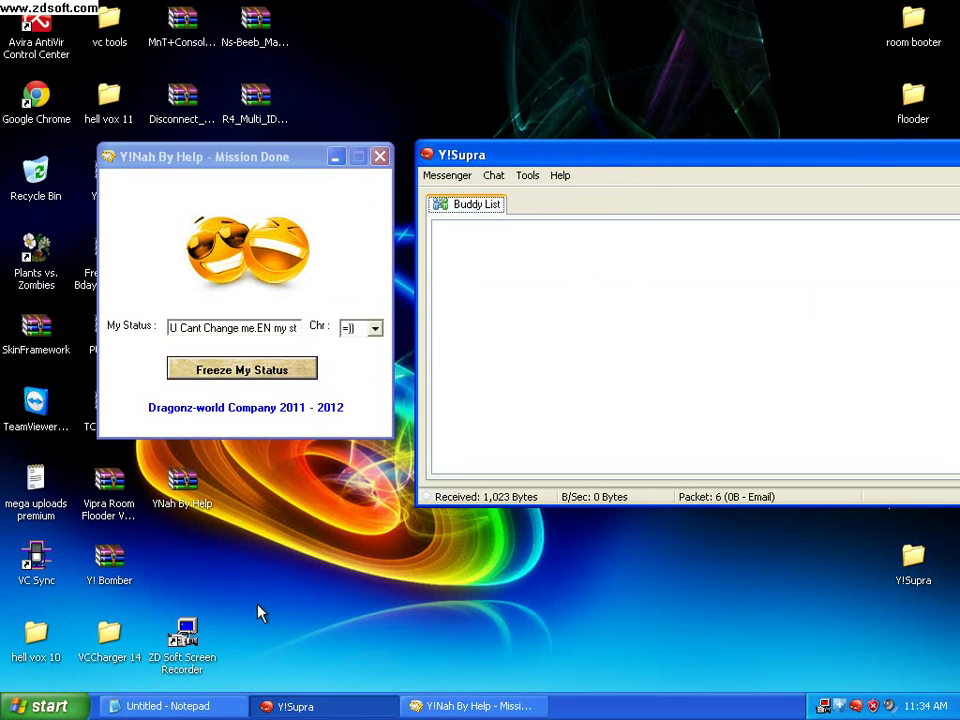
pyautogui.moveTo(718, 163); pyautogui.dragTo(583, 152)
pyautogui.moveTo(668, 135)
pyautogui.mouseDown()
pyautogui.moveTo(744, 141)
pyautogui.moveTo(724, 137)
pyautogui.mouseUp()
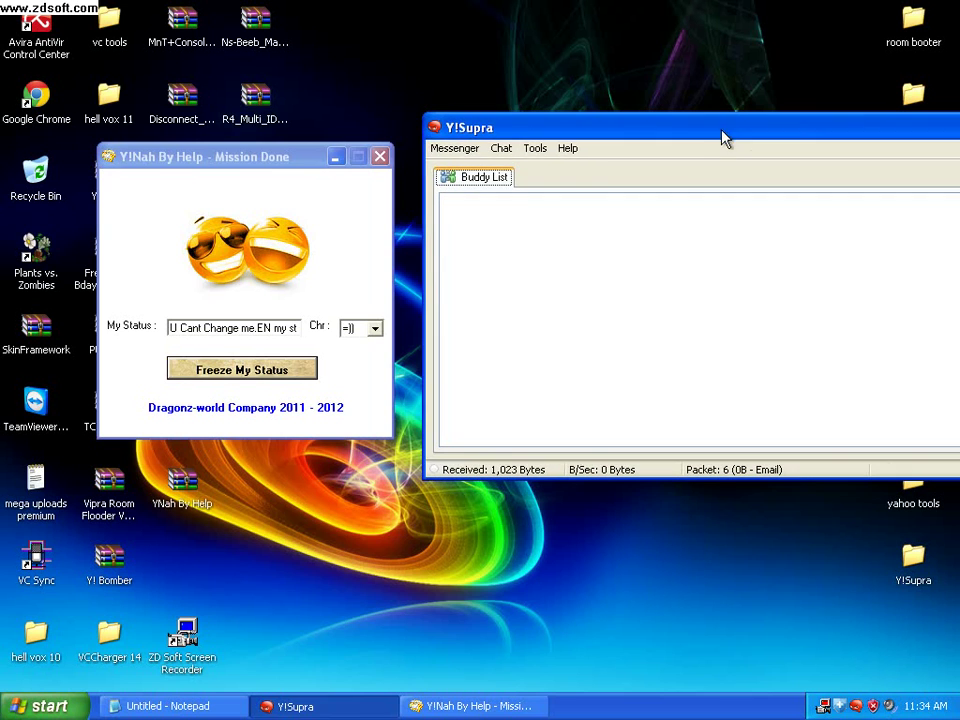
pyautogui.moveTo(264, 161); pyautogui.dragTo(248, 178)
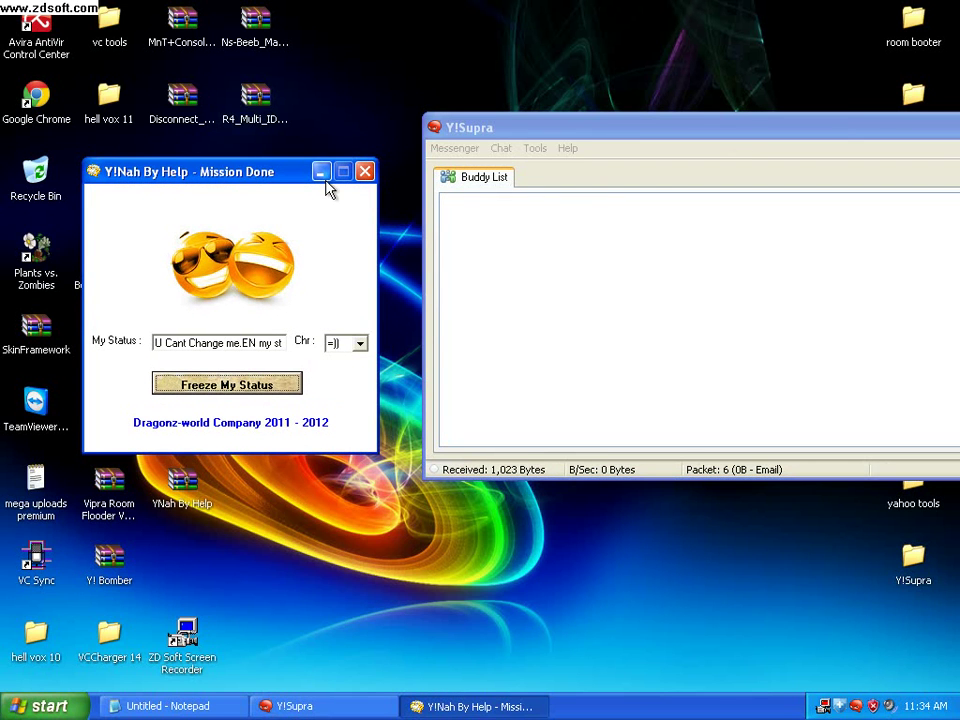
# Bring the Notepad notes back and highlight the 2shared download link.
pyautogui.click(180, 708)
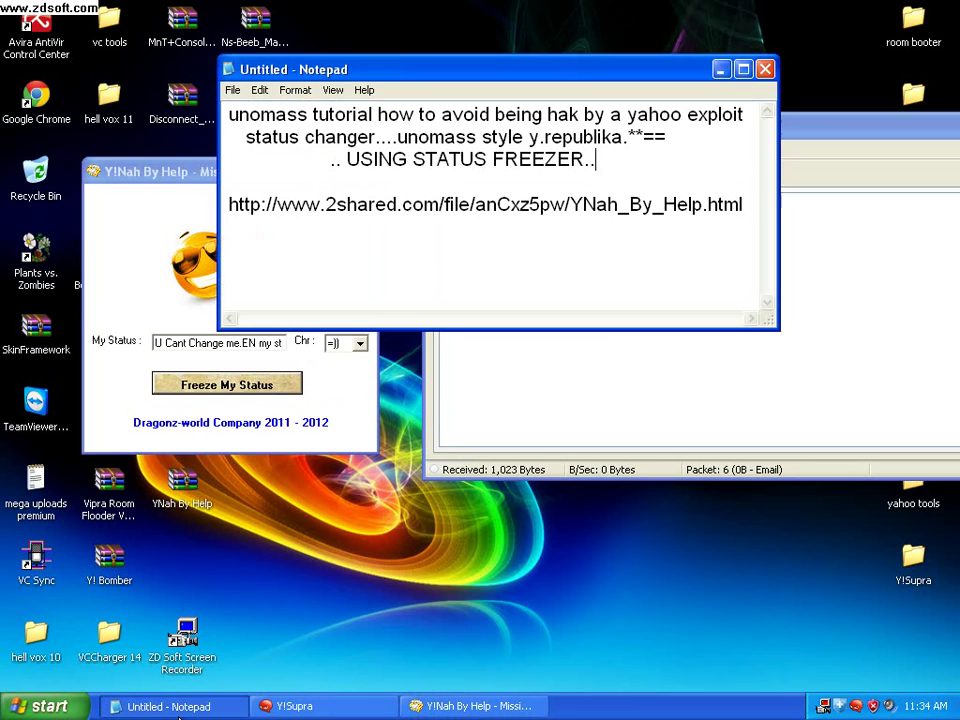
pyautogui.moveTo(762, 208); pyautogui.dragTo(229, 206)
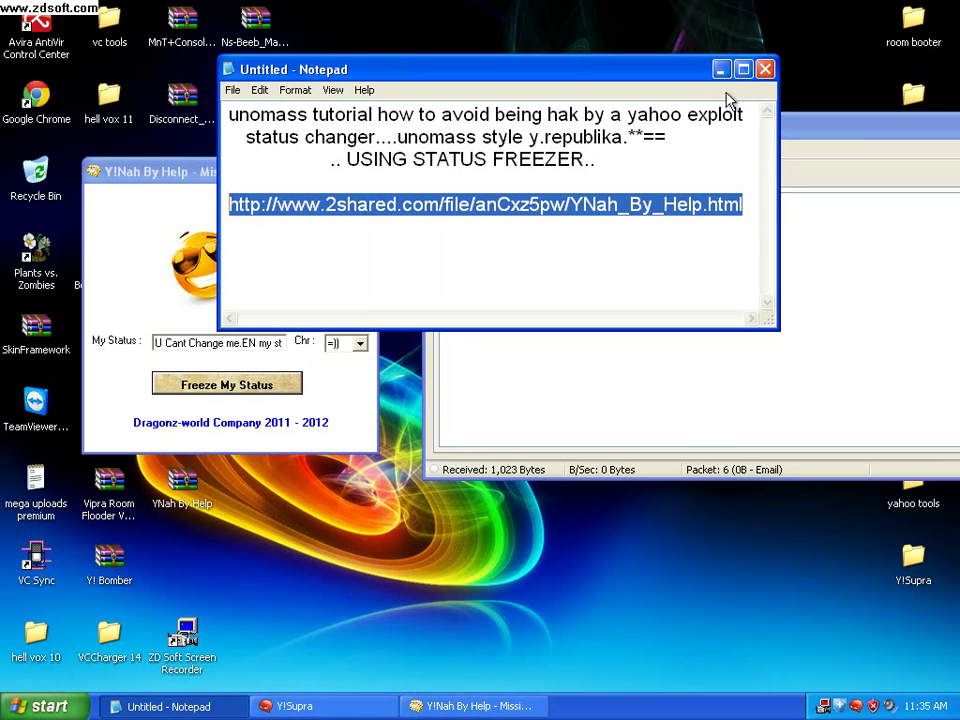
pyautogui.click(720, 69)
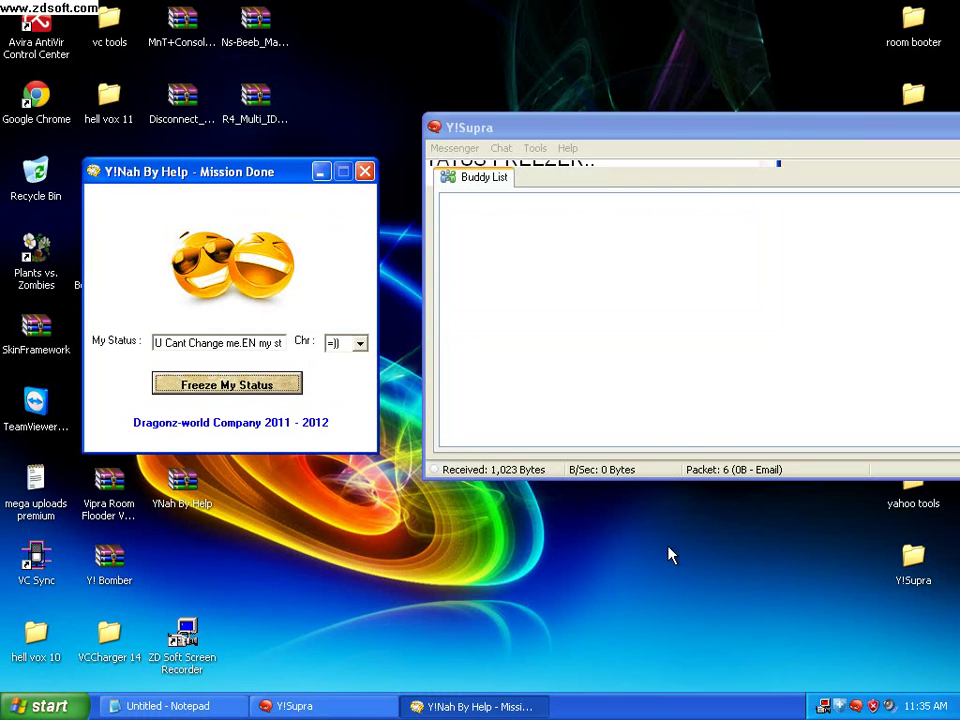
pyautogui.moveTo(690, 131); pyautogui.dragTo(529, 131)
pyautogui.rightClick(822, 706)
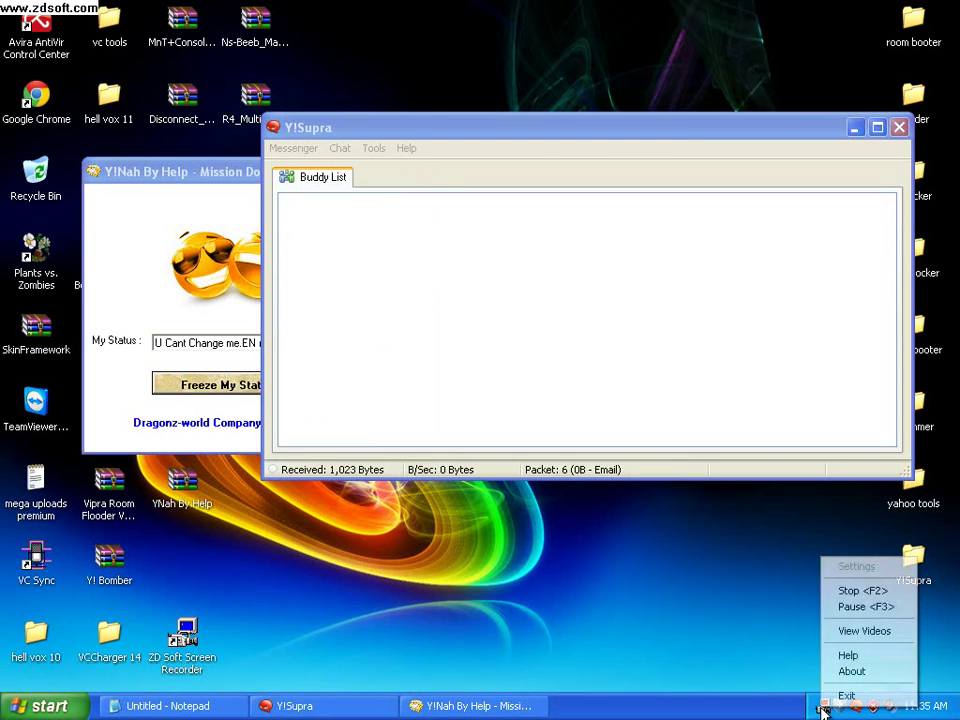